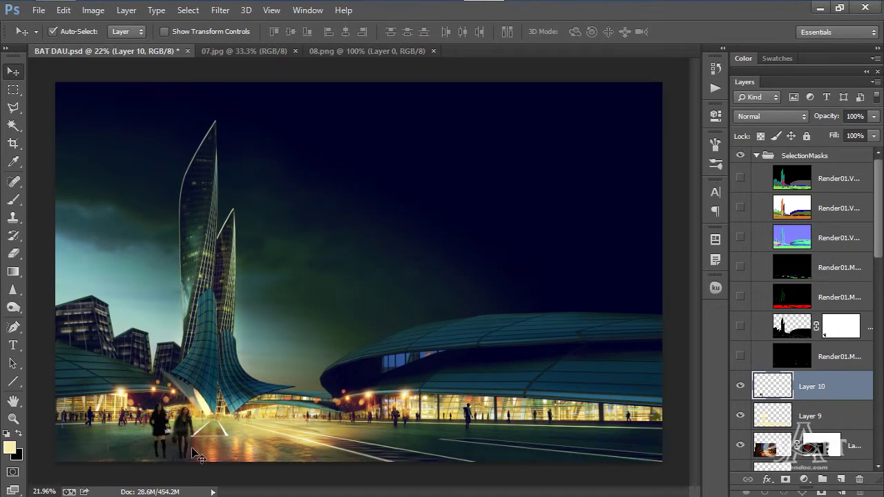
Move the two walking women in the plaza foreground slightly left, away from the white triangular ground marking
scroll(166, 431, "up", 4)
left_click_drag(321, 365, 145, 372)
scroll(197, 382, "down", 3)
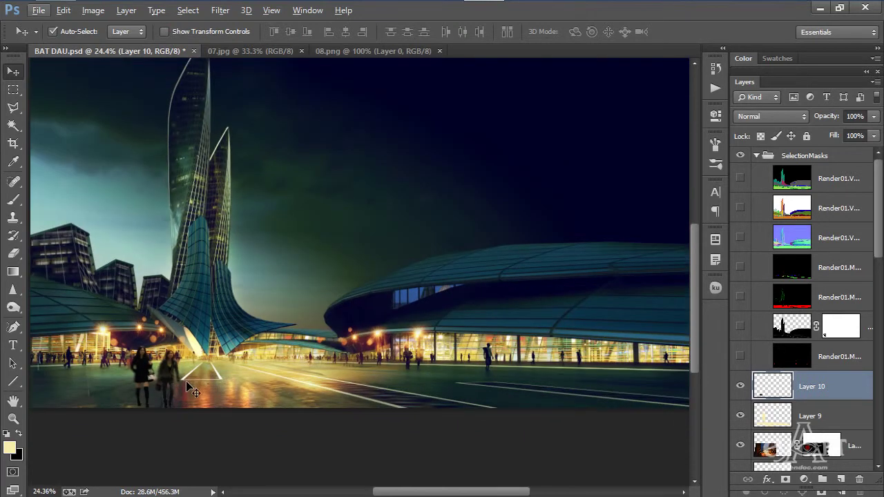
scroll(178, 382, "down", 1)
left_click_drag(204, 425, 183, 420)
scroll(183, 419, "up", 2)
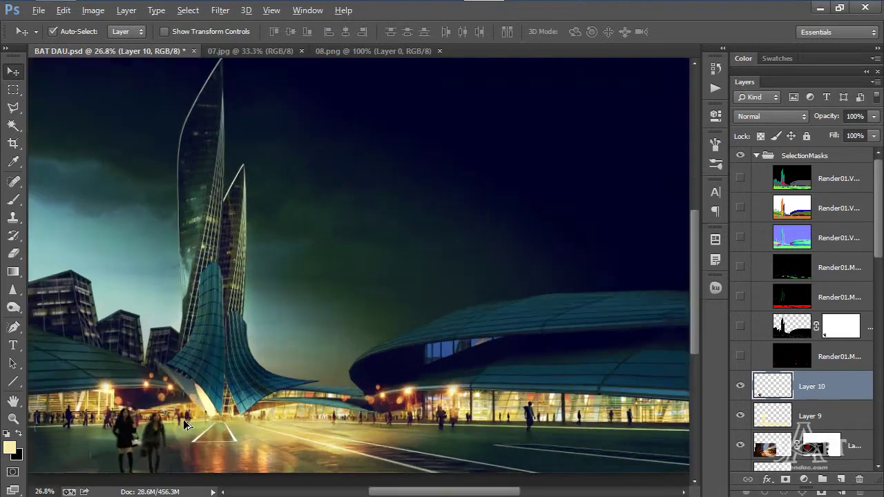
scroll(183, 420, "down", 2)
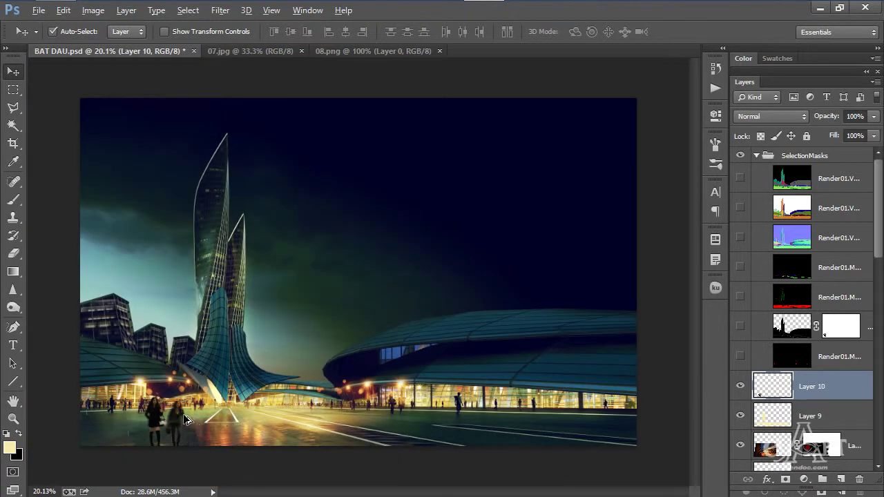
scroll(188, 420, "up", 1)
Close 08.png and bring the bokeh lights image 07.jpg into BAT DAU.psd, placed over the plaza below the towers
left_click(361, 52)
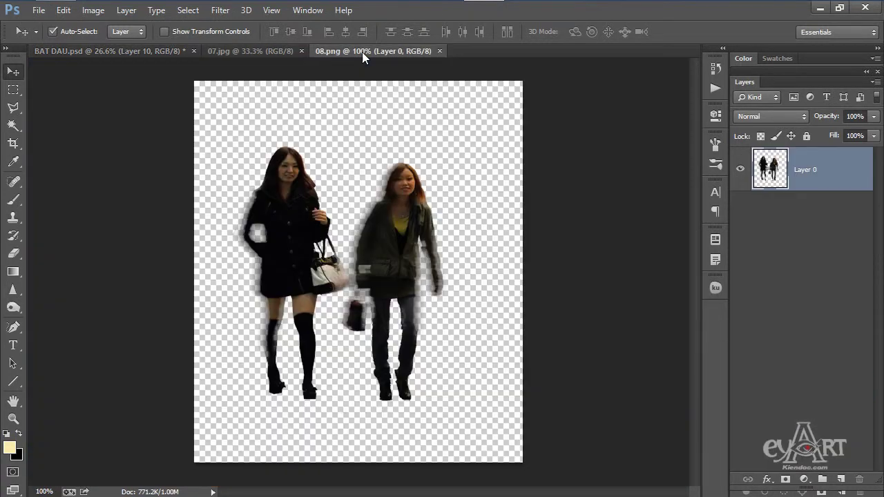
left_click(440, 51)
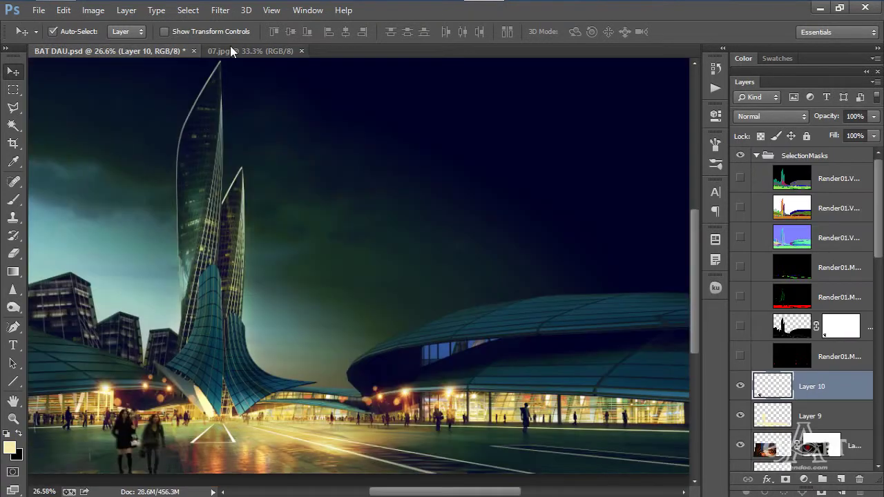
left_click(254, 49)
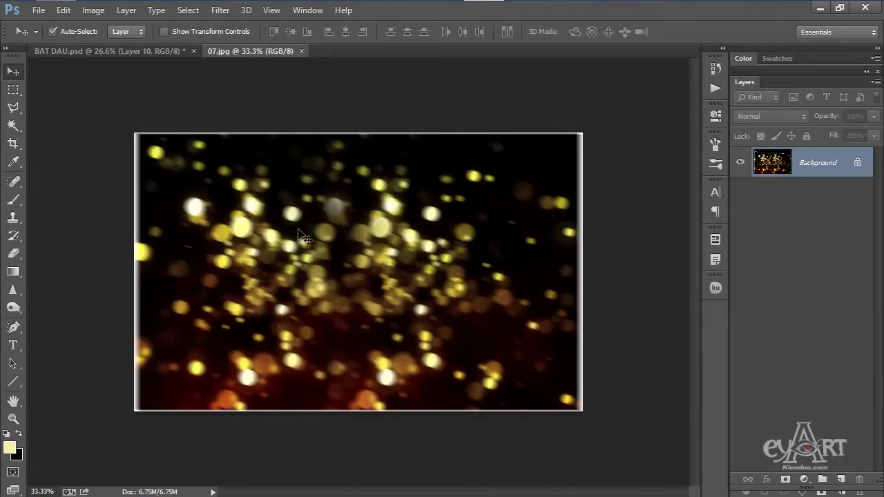
left_click_drag(284, 245, 284, 320)
scroll(315, 316, "down", 1)
left_click_drag(293, 353, 302, 368)
Enlarge the bokeh layer slightly with Free Transform, extending it up and to the right
key("ctrl+t")
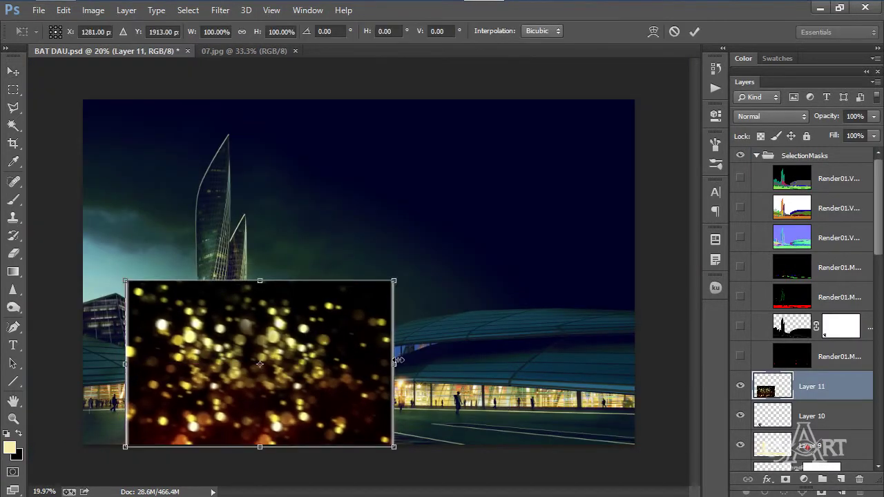
left_click_drag(395, 283, 418, 266)
key("Return")
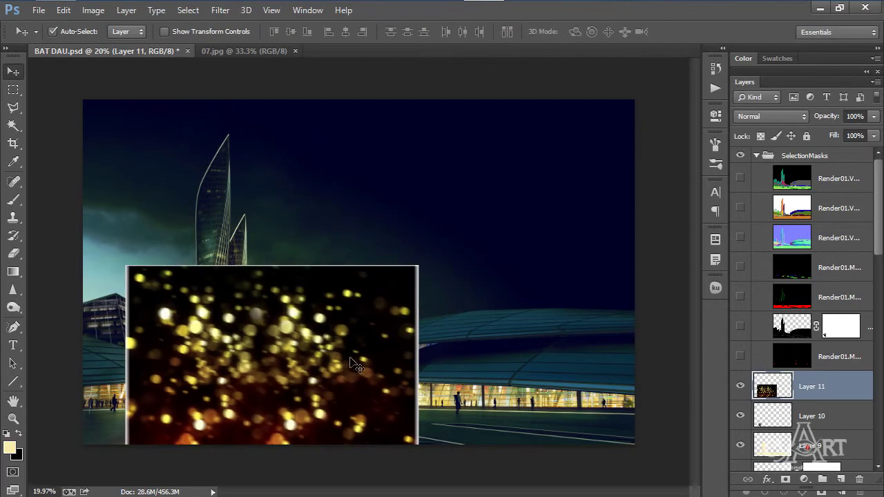
Set the bokeh layer's blend mode to Screen after trying Lighten
left_click(758, 121)
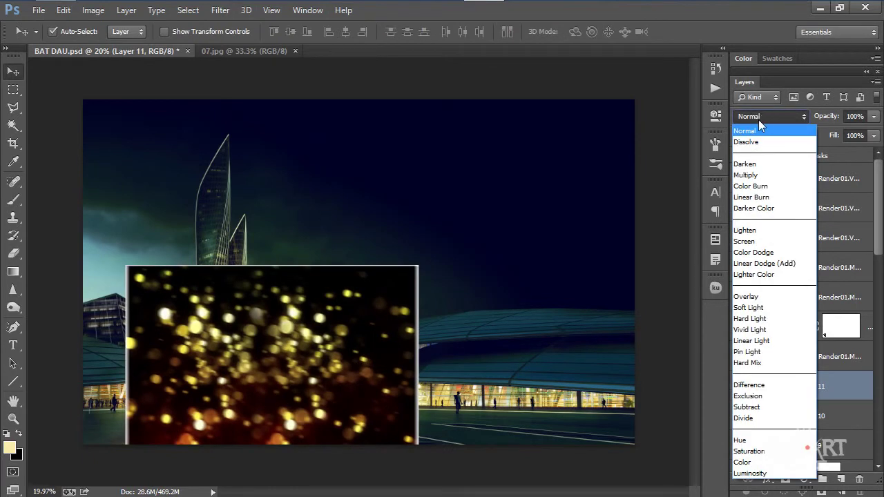
left_click(755, 235)
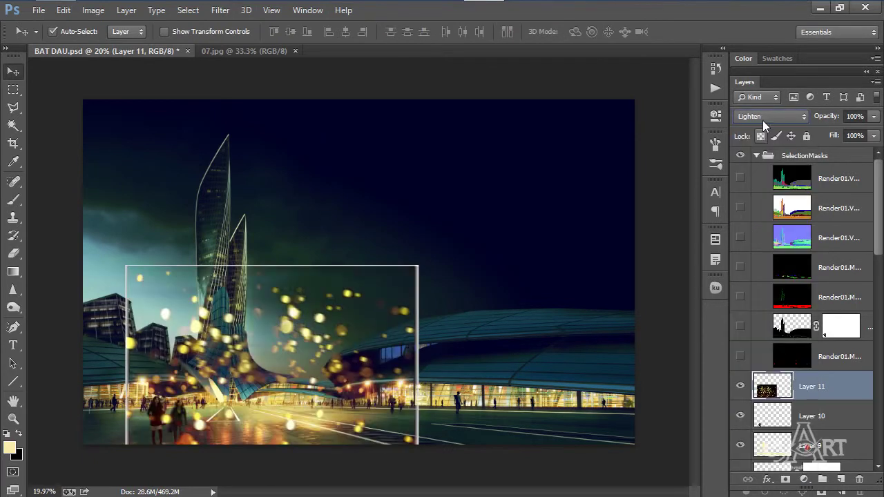
left_click(762, 120)
left_click(759, 240)
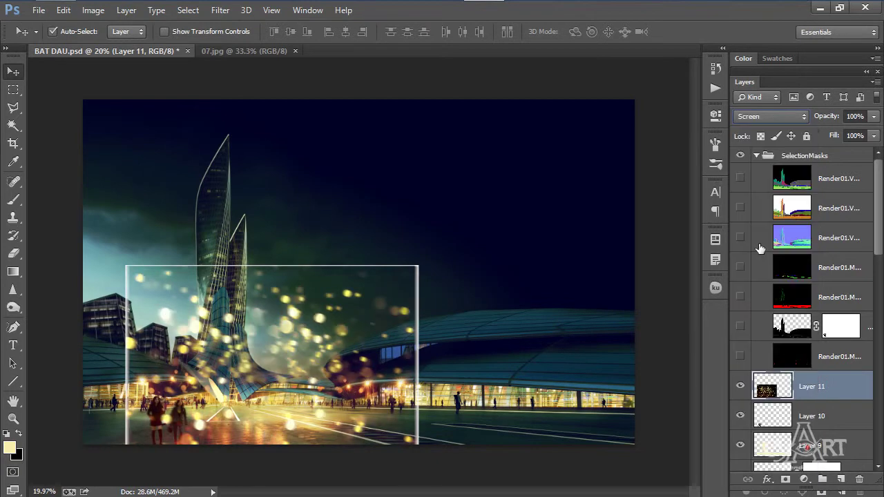
Add a layer mask to the bokeh layer and paint black along the image's edges to hide its white border
left_click(785, 479)
left_click(13, 201)
mouse_move(169, 261)
left_mouse_down()
mouse_move(350, 257)
mouse_move(153, 267)
mouse_move(415, 276)
mouse_move(405, 409)
mouse_move(415, 392)
mouse_move(412, 438)
mouse_move(299, 458)
mouse_move(139, 459)
mouse_move(125, 430)
mouse_move(117, 360)
mouse_move(121, 386)
mouse_move(116, 260)
left_mouse_up()
mouse_move(117, 298)
left_mouse_down()
mouse_move(118, 346)
mouse_move(129, 351)
left_mouse_up()
Duplicate the masked bokeh layer over the large building on the right and shift the original slightly left
key("v")
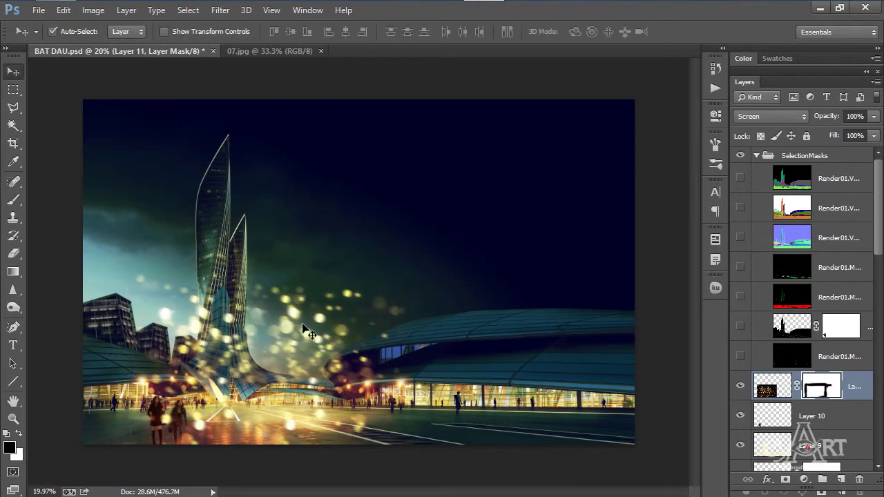
left_click_drag(298, 342, 527, 347)
left_click_drag(171, 319, 140, 319)
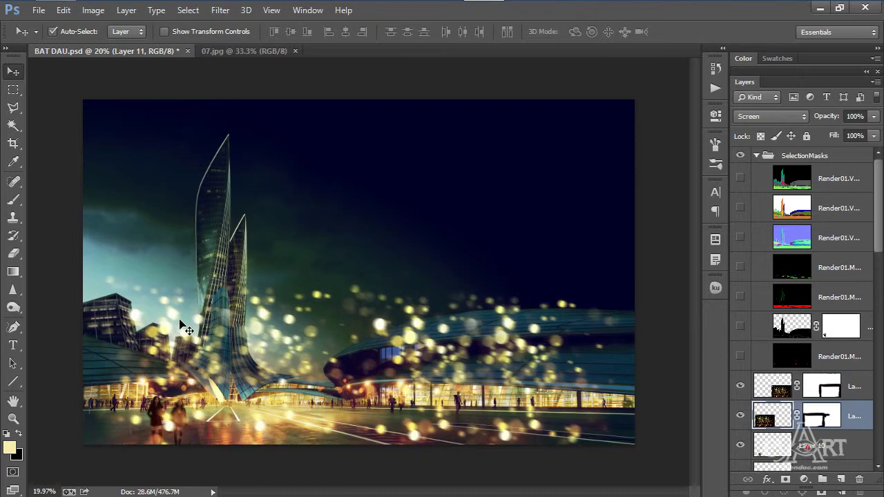
Lower the opacity of the original bokeh layer, Layer 11, to 43%
left_click(873, 117)
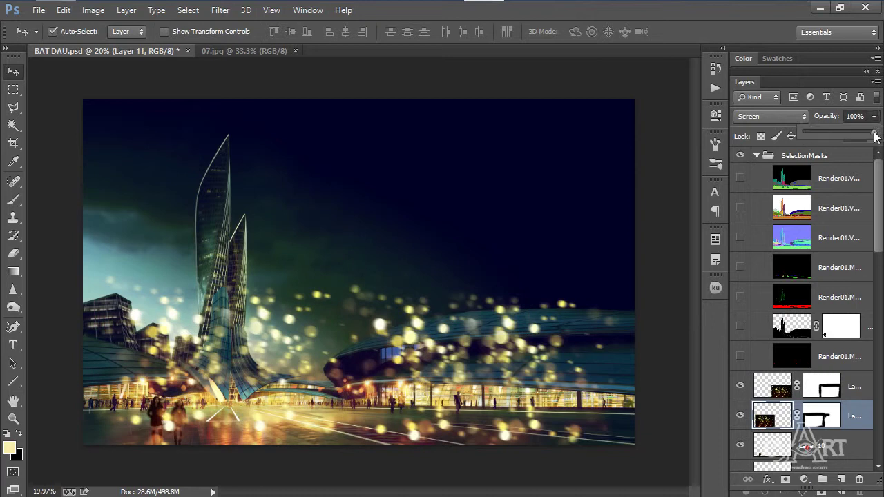
left_click_drag(874, 134, 840, 133)
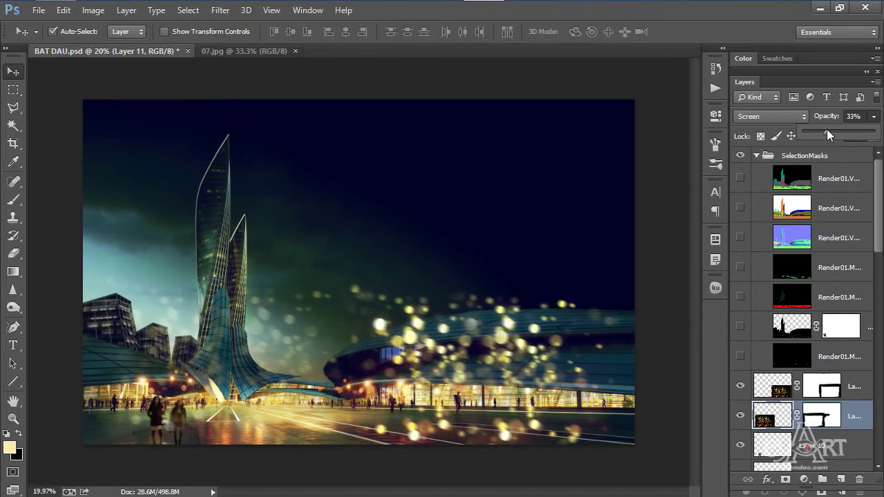
left_click_drag(828, 132, 842, 132)
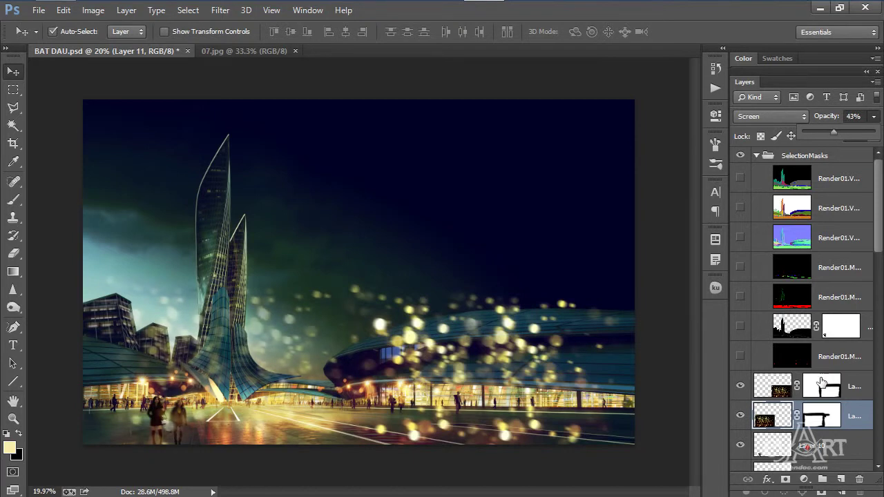
Paint Layer 11's mask with a black brush at 50% opacity to fade the bokeh around the towers and women
left_click(824, 422)
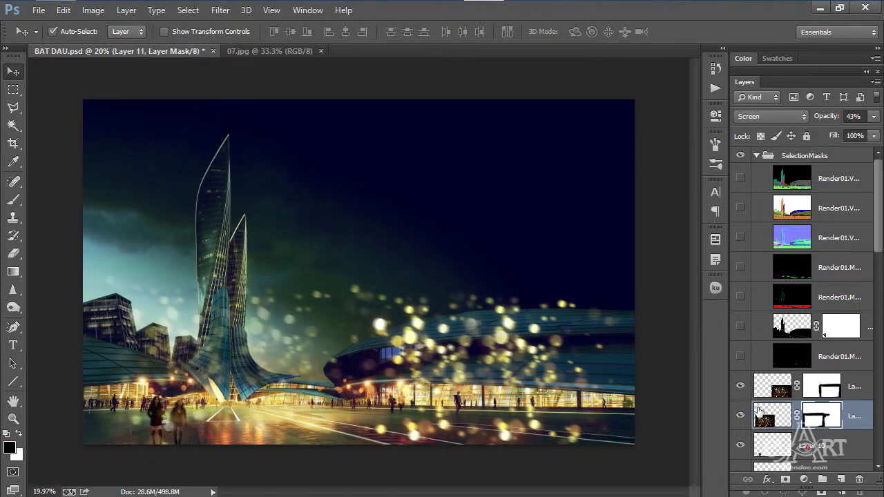
left_click(13, 200)
key("5")
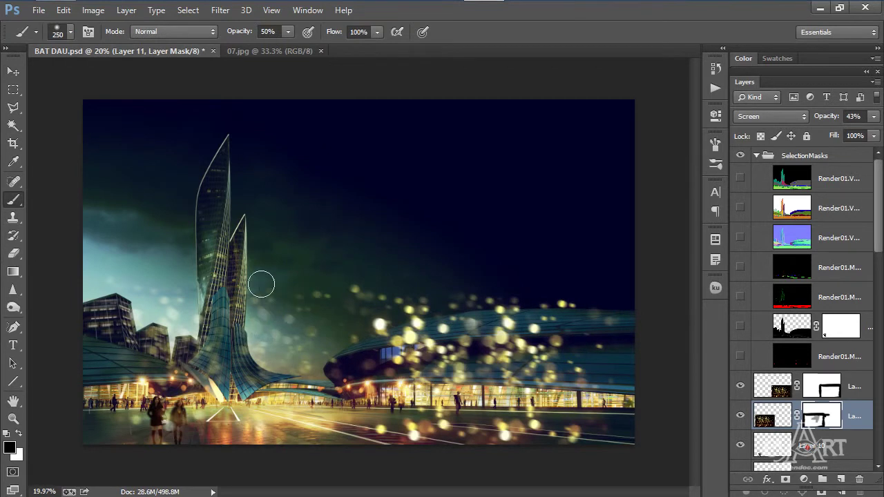
scroll(256, 282, "up", 3)
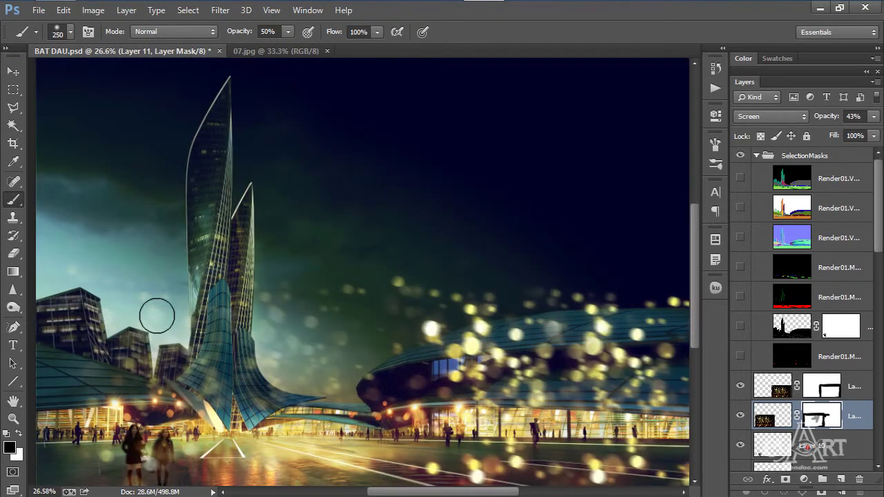
left_click_drag(200, 423, 254, 274)
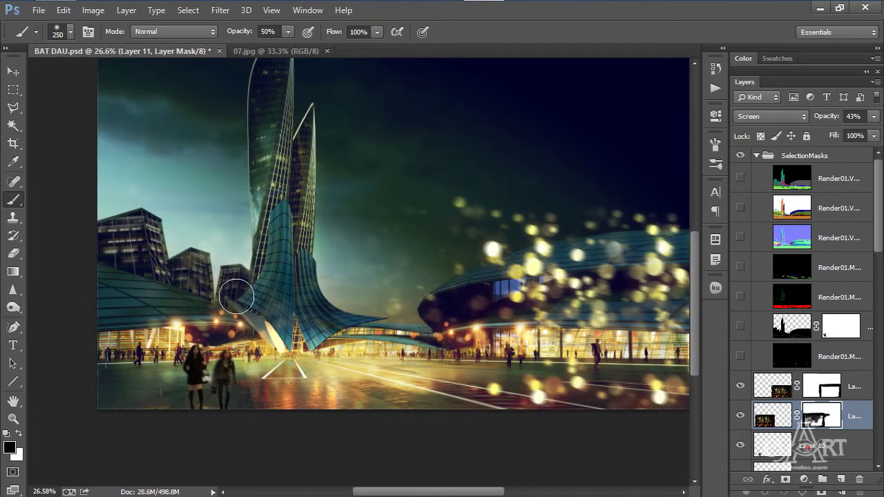
scroll(207, 284, "right", 5)
left_click(430, 289, "alt")
key("alt+bracketright")
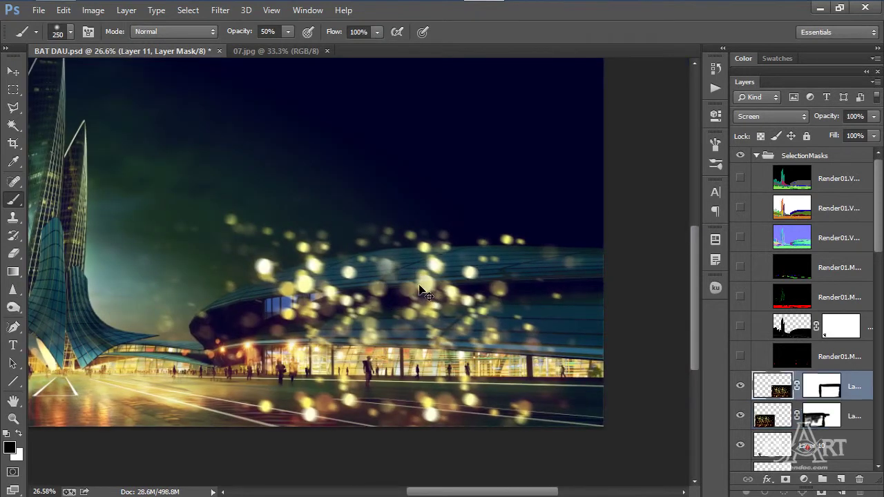
left_click_drag(509, 233, 454, 217)
key("ctrl+z")
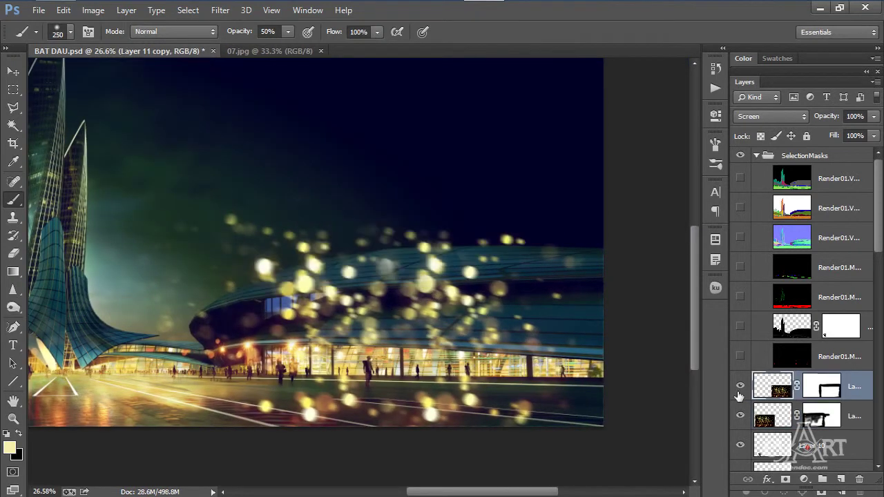
Paint black on the layer masks of Layer 11 copy and Layer 11 to hide most lights over the right-hand building and plaza
left_click(824, 402)
key("d")
mouse_move(519, 221)
left_mouse_down()
mouse_move(269, 265)
mouse_move(461, 212)
mouse_move(238, 230)
left_mouse_up()
mouse_move(456, 304)
left_mouse_down()
mouse_move(185, 297)
mouse_move(152, 274)
left_mouse_up()
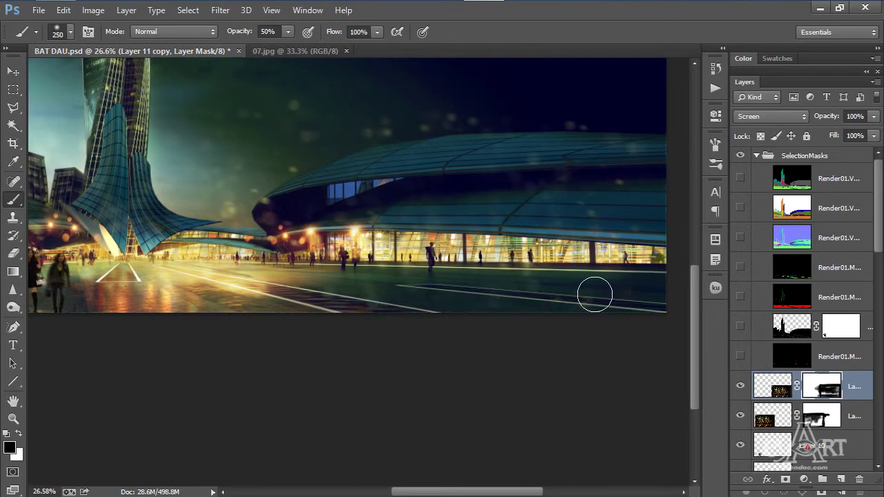
scroll(449, 309, "down", 3)
scroll(429, 391, "up", 2)
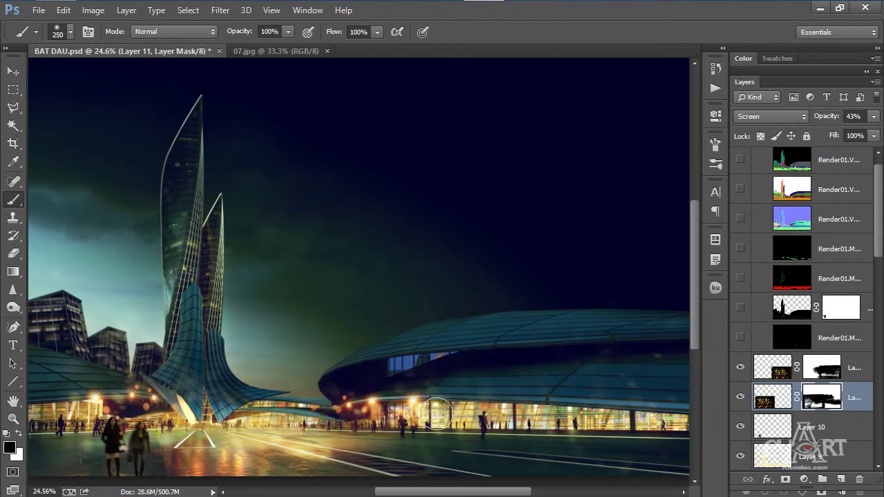
scroll(181, 108, "up", 3)
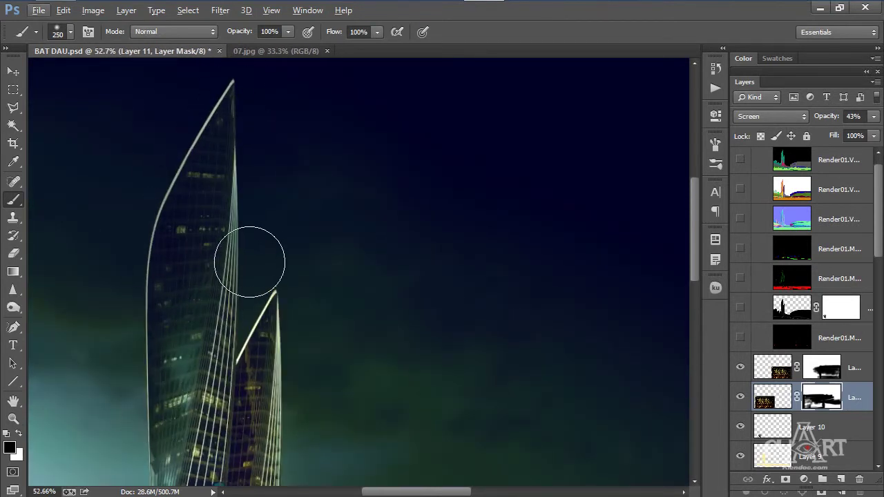
scroll(253, 253, "down", 3)
scroll(363, 273, "up", 1)
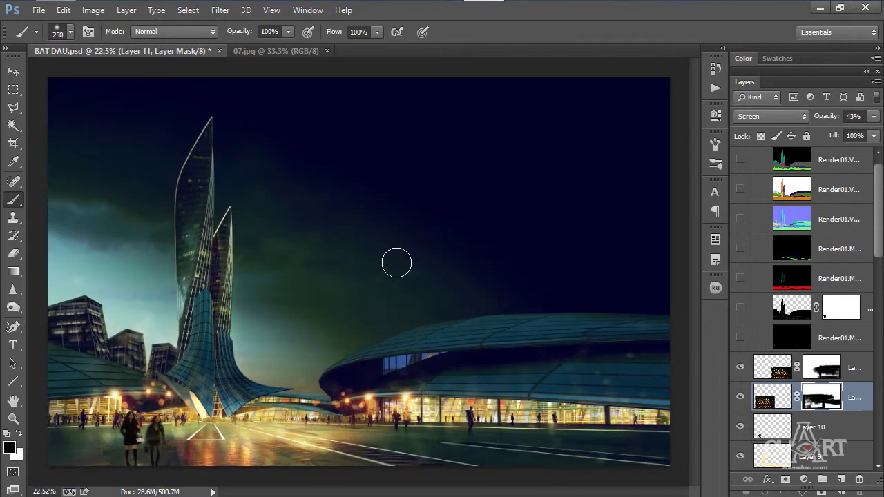
Show the Render01.MultiMatteElement03 layer and select its thin red lines at the tower base with the non-contiguous Magic Wand
left_click(782, 252)
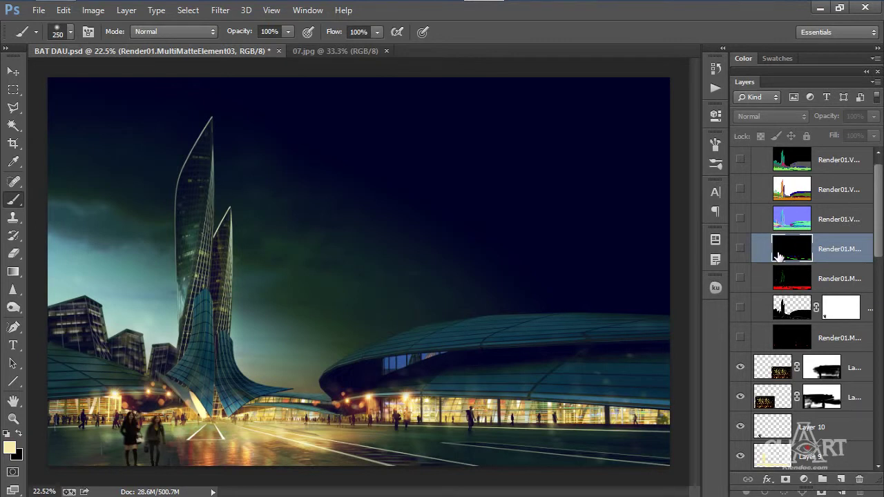
left_click(740, 248)
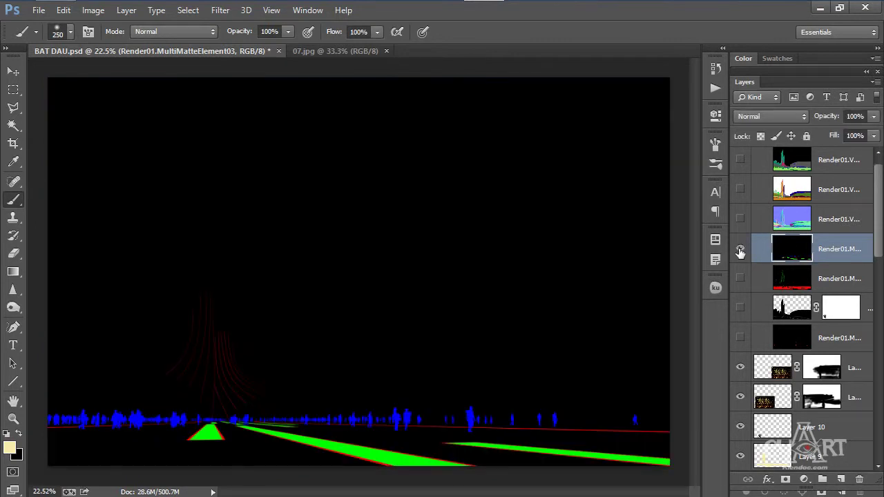
scroll(207, 342, "up", 10)
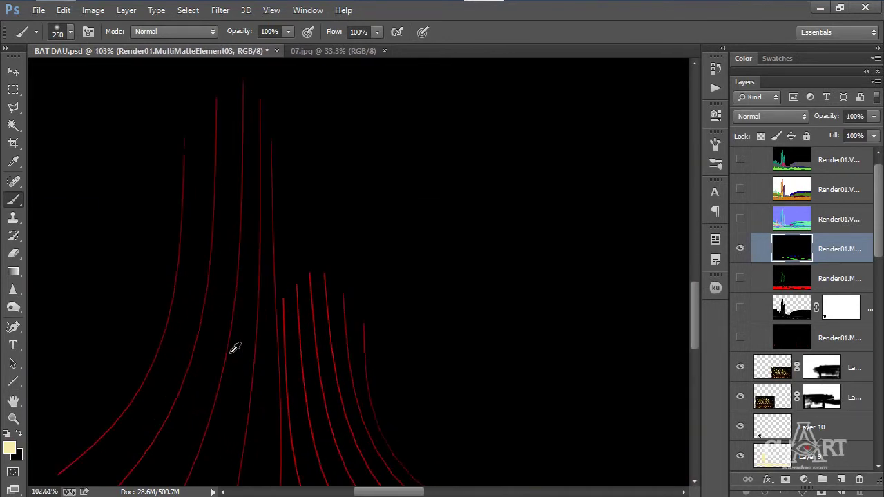
key("w")
scroll(253, 265, "up", 5)
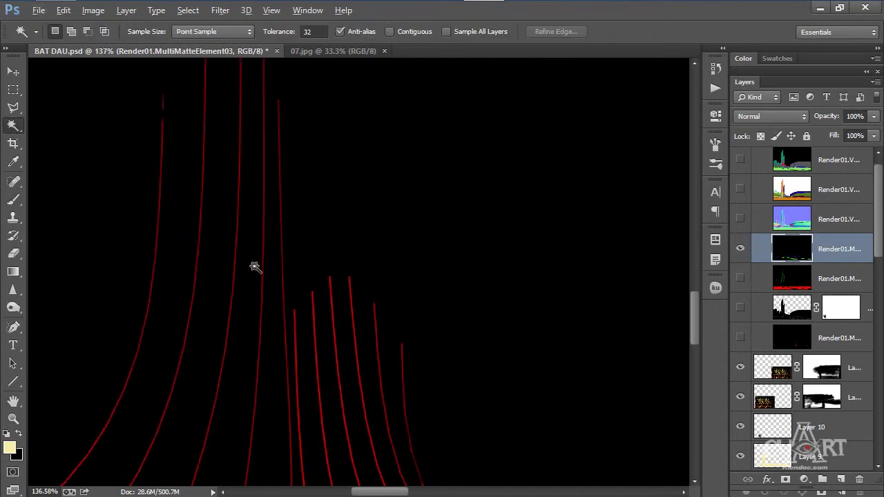
scroll(275, 309, "up", 2)
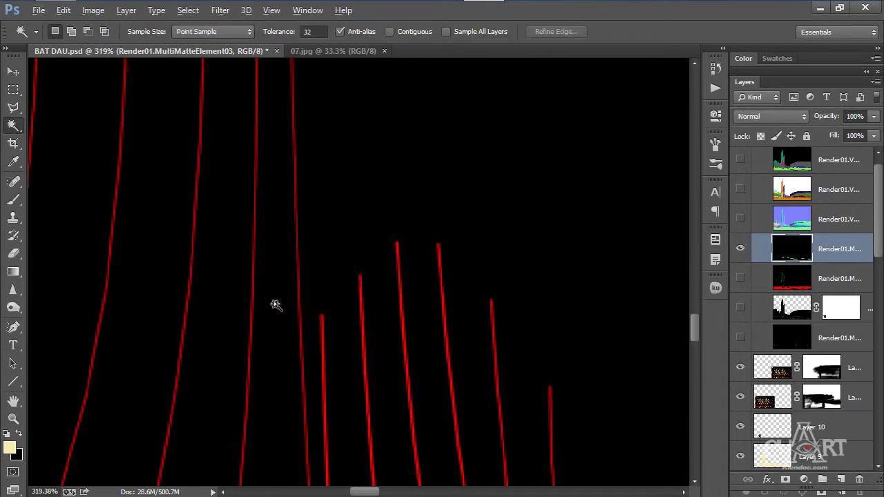
left_click(244, 325)
scroll(311, 311, "down", 12)
scroll(311, 310, "down", 3)
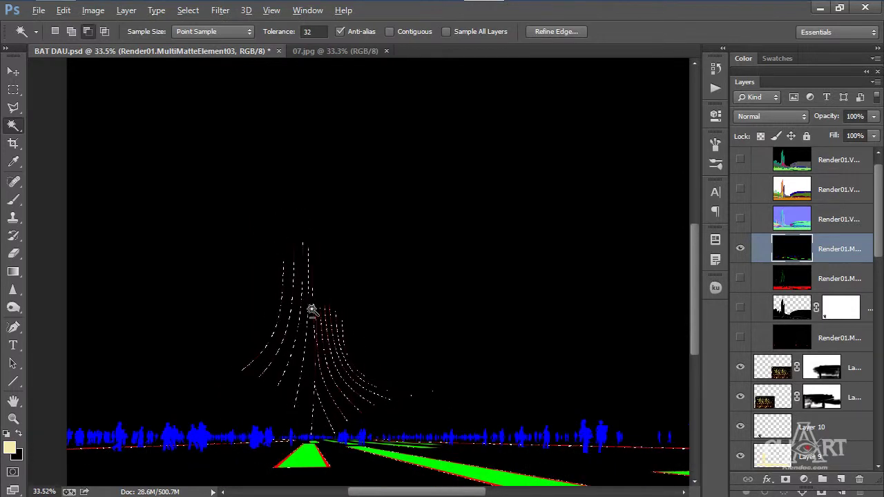
key("alt")
Create a new layer above the bokeh layers and set the foreground color to near-white fcfcfc
left_click(853, 369)
left_click(843, 478)
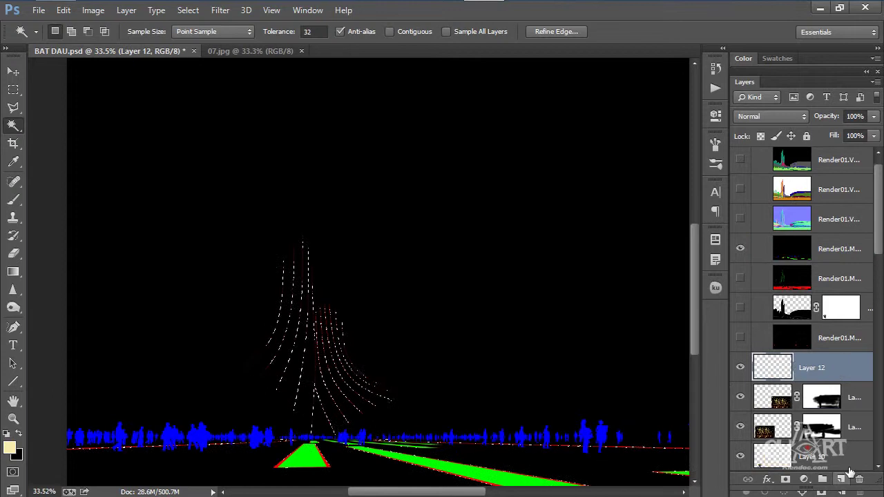
left_click(9, 450)
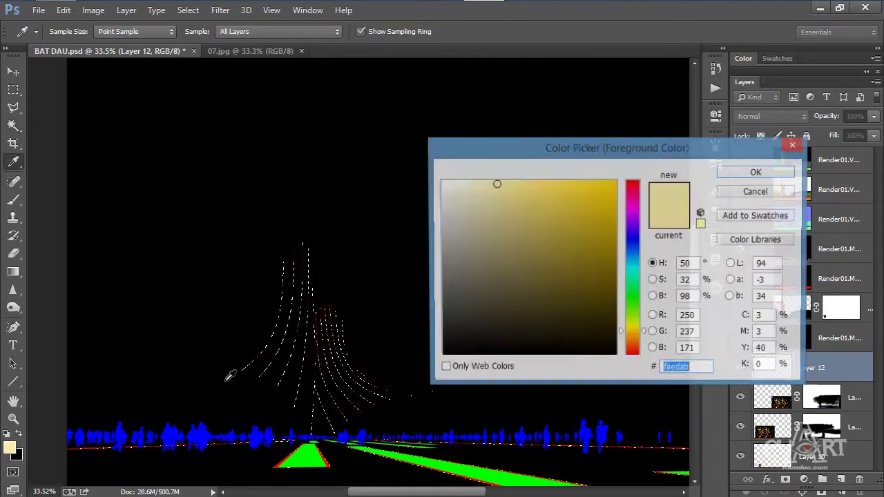
left_click(443, 183)
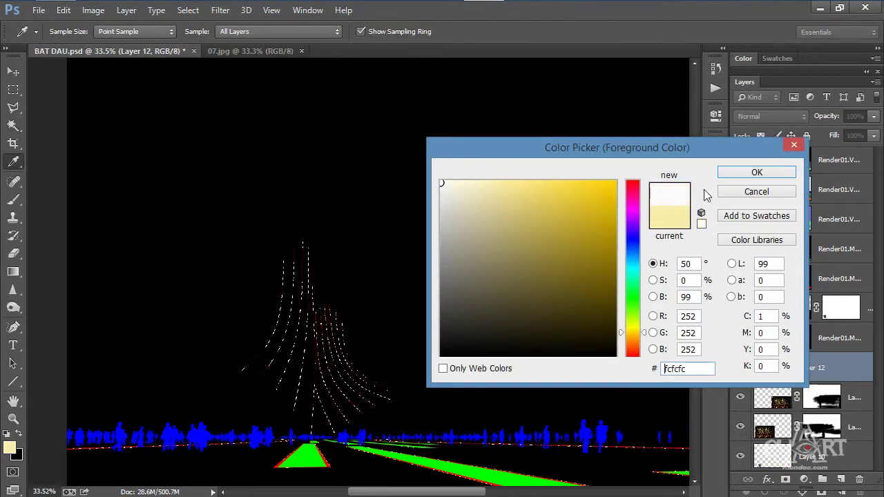
left_click(756, 173)
key("w")
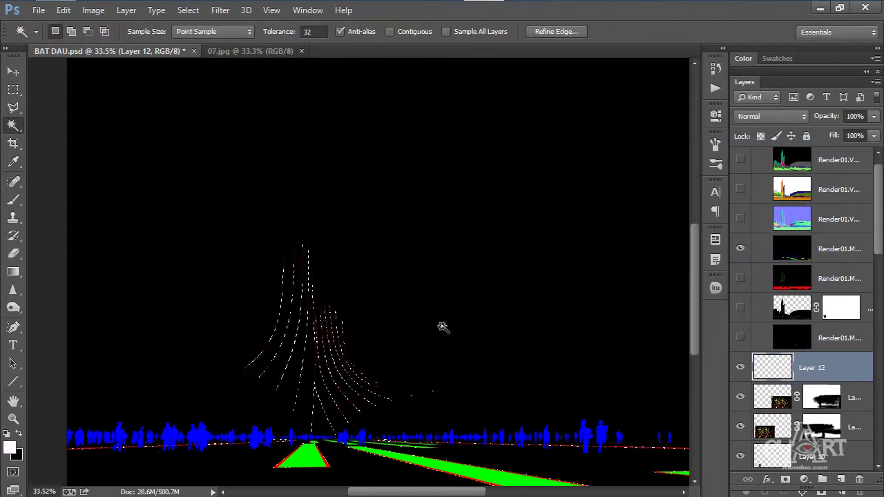
Hide the MultiMatteElement03 layer, fill the selected tower-base lines on Layer 12 with the foreground color, and deselect
left_click(742, 250)
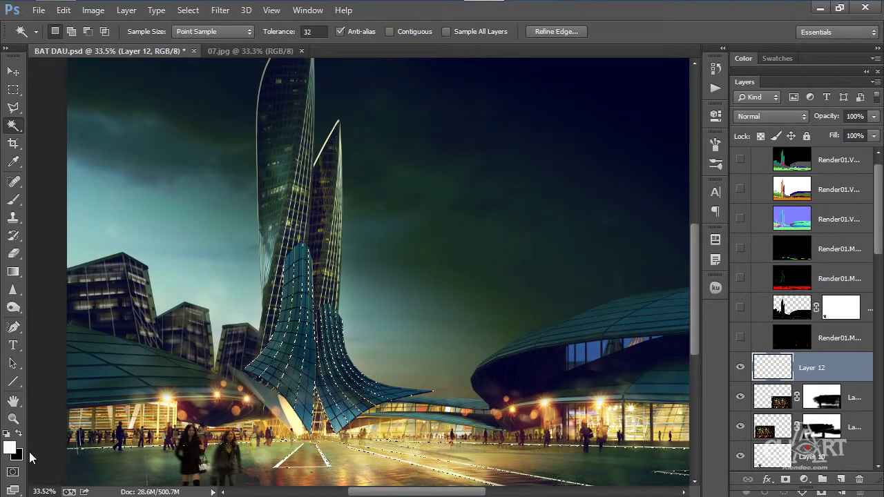
key("alt")
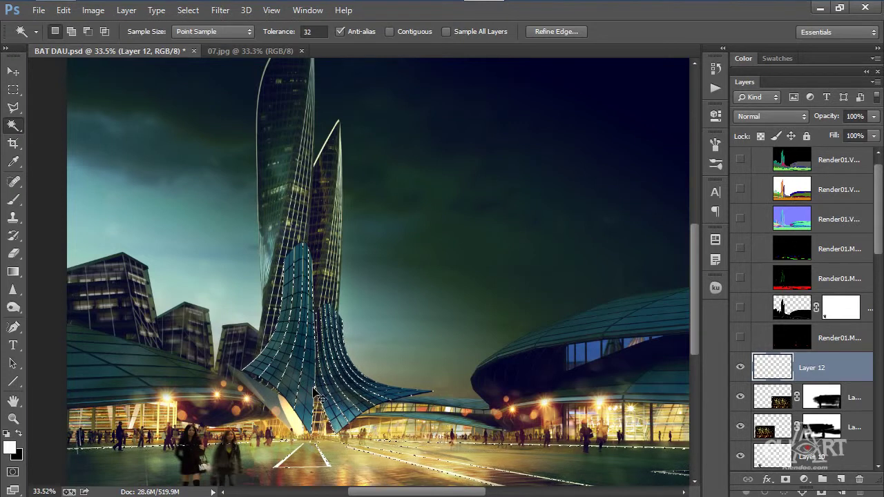
key("ctrl+d")
scroll(314, 389, "up", 3)
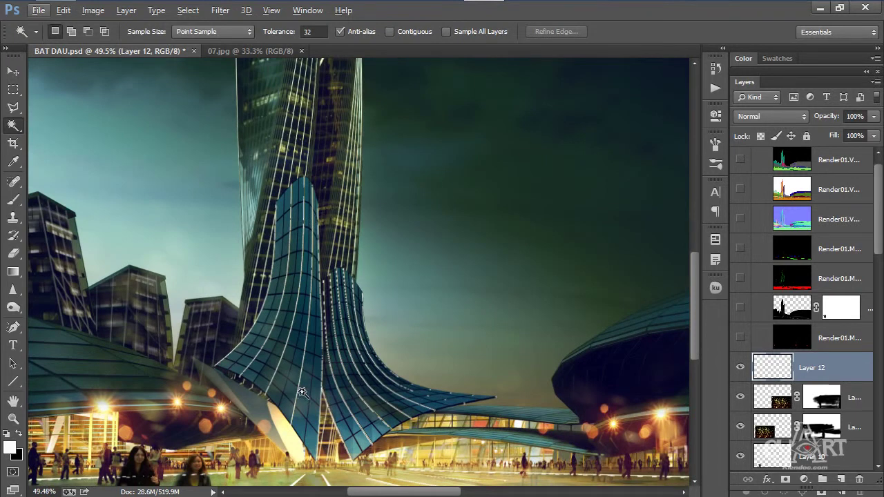
Set Layer 12's blend mode to Lighten and apply a Gaussian Blur with a radius of 2 pixels
left_click(763, 117)
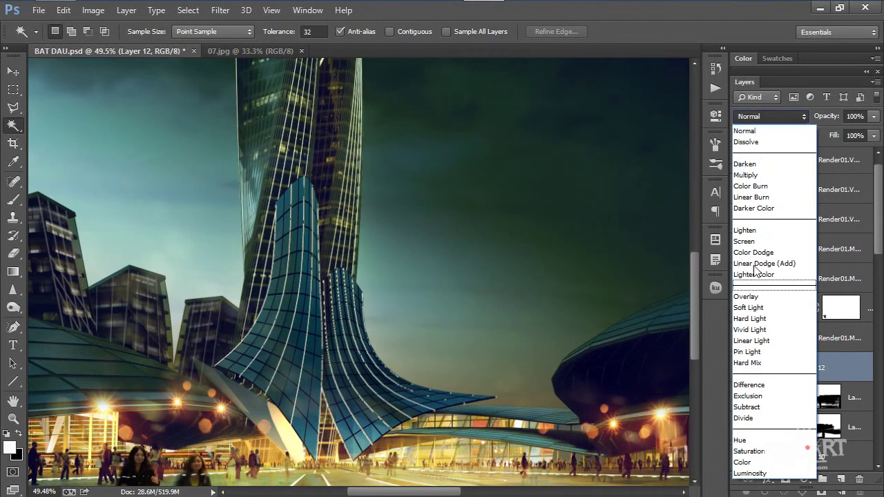
left_click(757, 231)
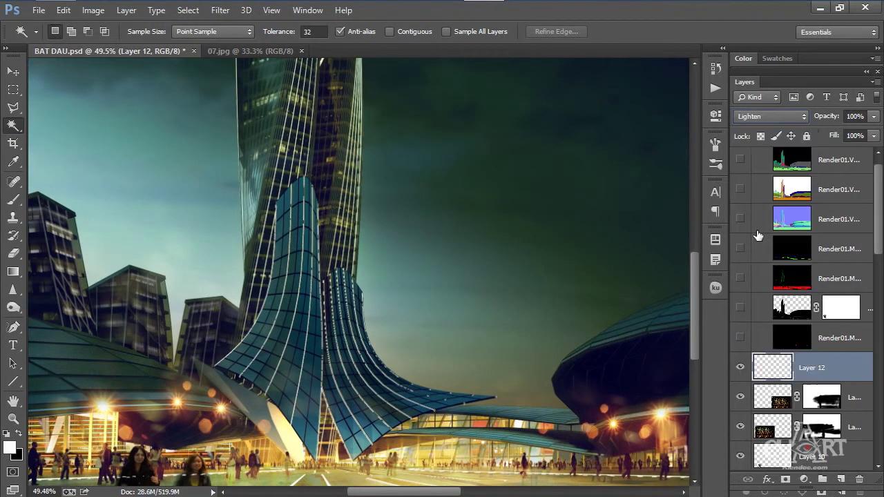
left_click(221, 10)
mouse_move(246, 174)
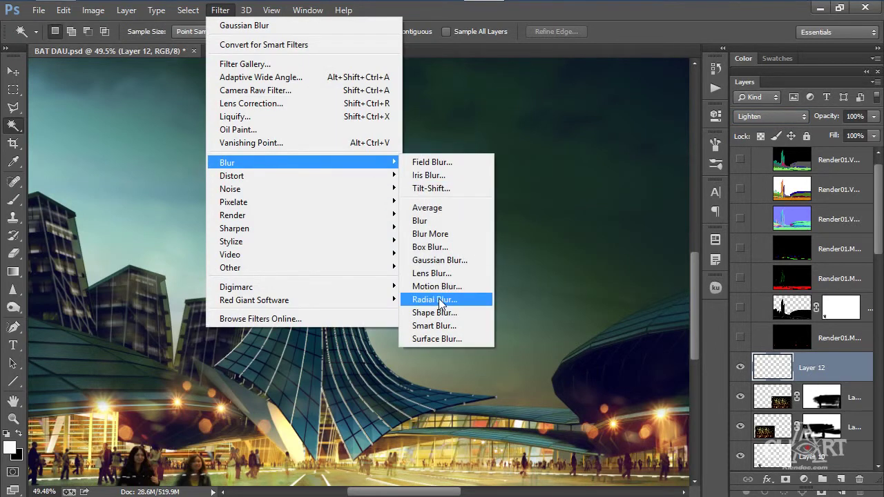
left_click(450, 260)
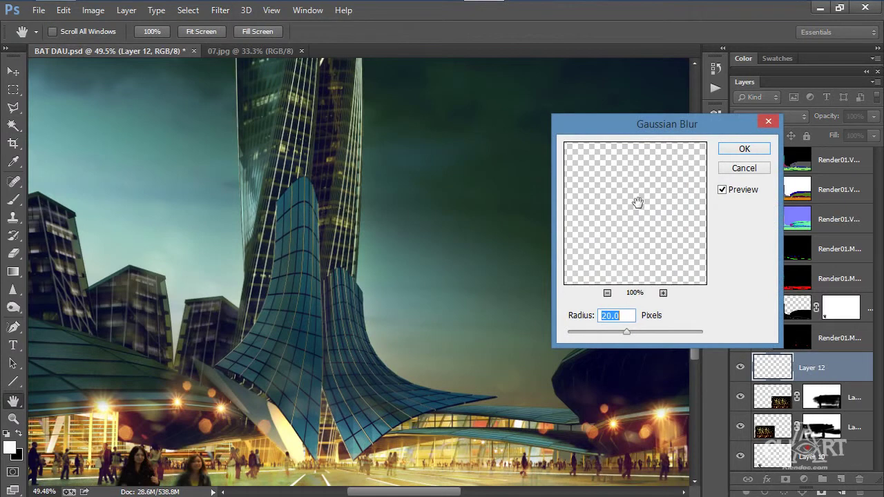
type("1")
type("2")
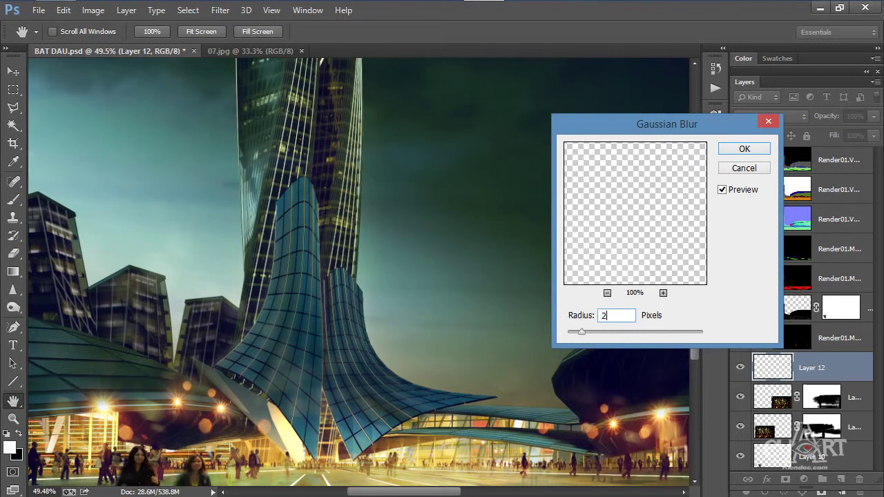
left_click(745, 150)
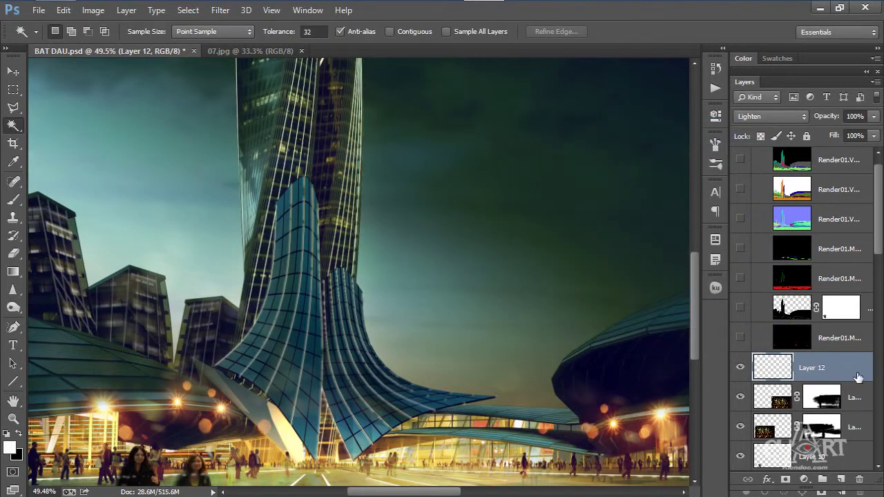
Add an Outer Glow to Layer 12 in Screen mode with size 0 px, reduced opacity and slightly increased spread
left_click(771, 480)
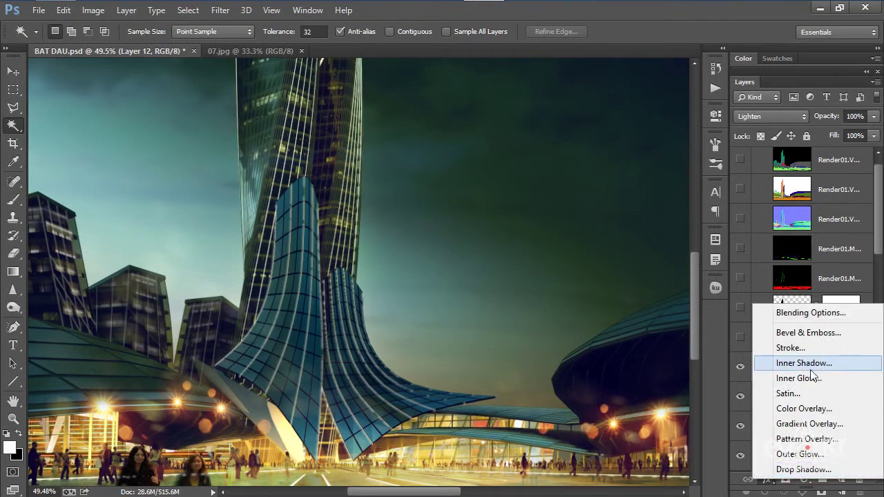
left_click(800, 312)
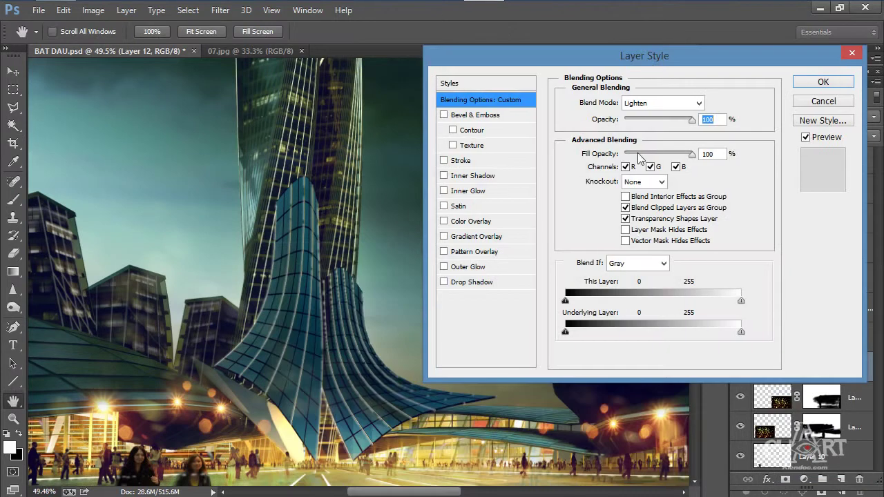
left_click(460, 274)
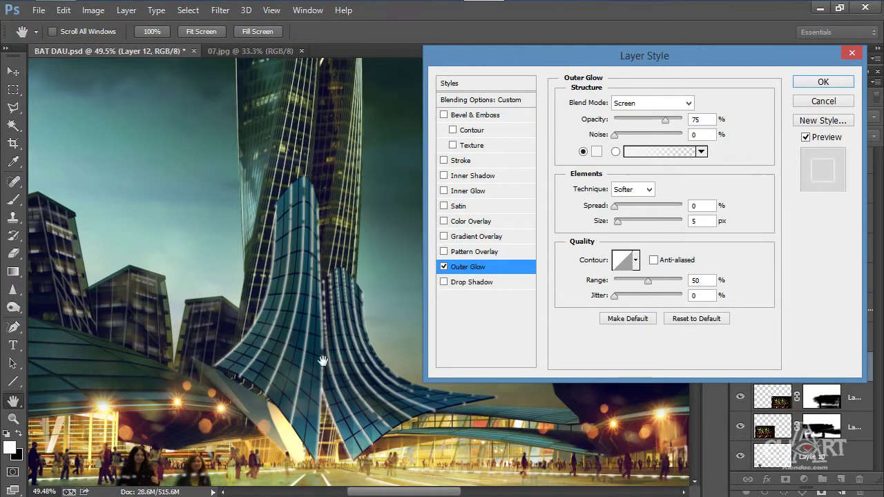
mouse_move(620, 217)
left_mouse_down()
mouse_move(630, 221)
mouse_move(609, 225)
left_mouse_up()
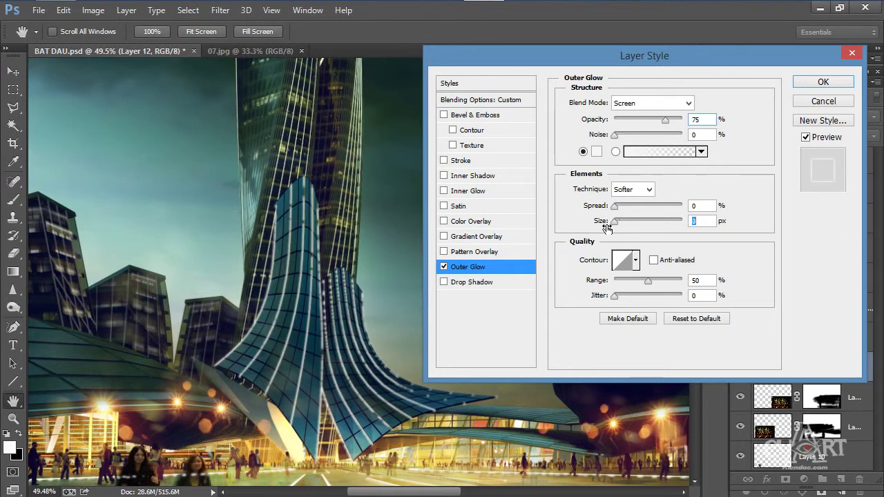
left_click_drag(664, 121, 622, 122)
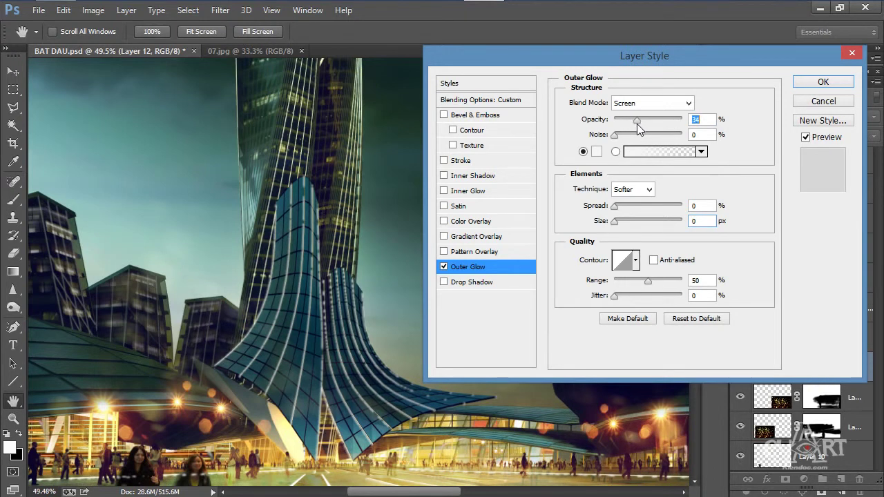
left_click_drag(630, 124, 629, 128)
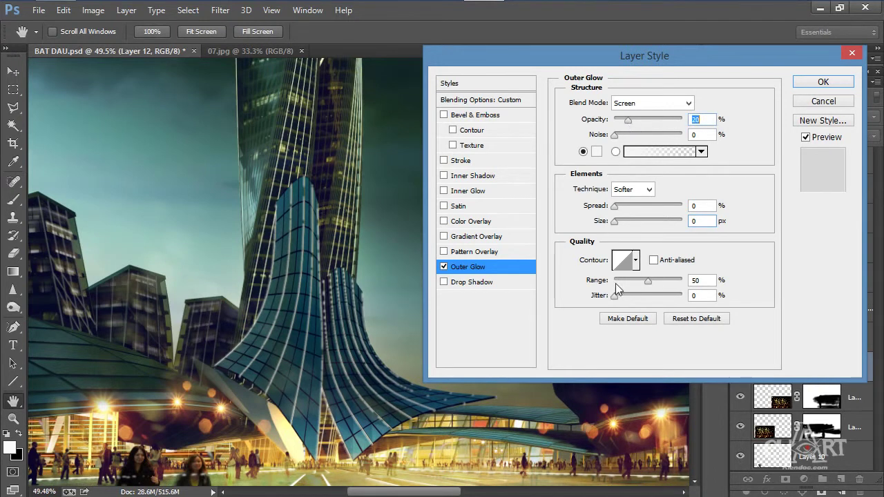
mouse_move(615, 208)
left_mouse_down()
mouse_move(636, 206)
mouse_move(628, 206)
left_mouse_up()
left_click_drag(627, 121, 645, 118)
left_click(820, 83)
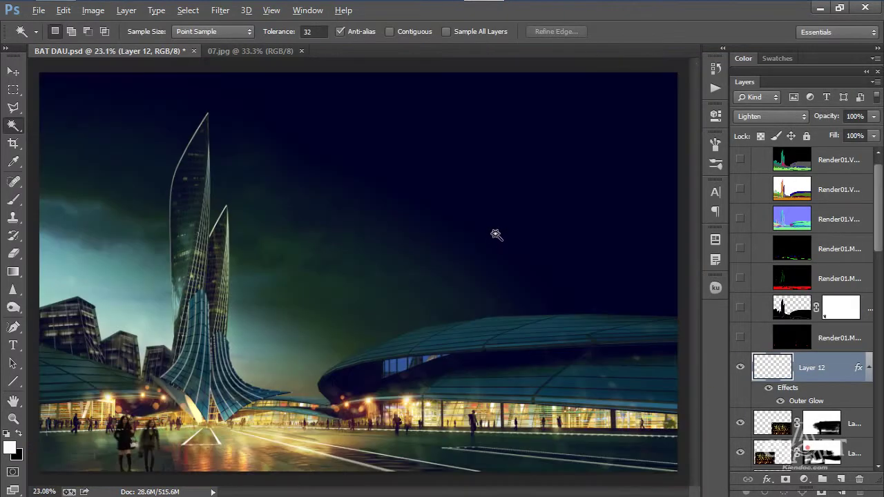
Collapse the SelectionMasks group and stamp all visible layers into a new merged layer above Layer 12
key("alt")
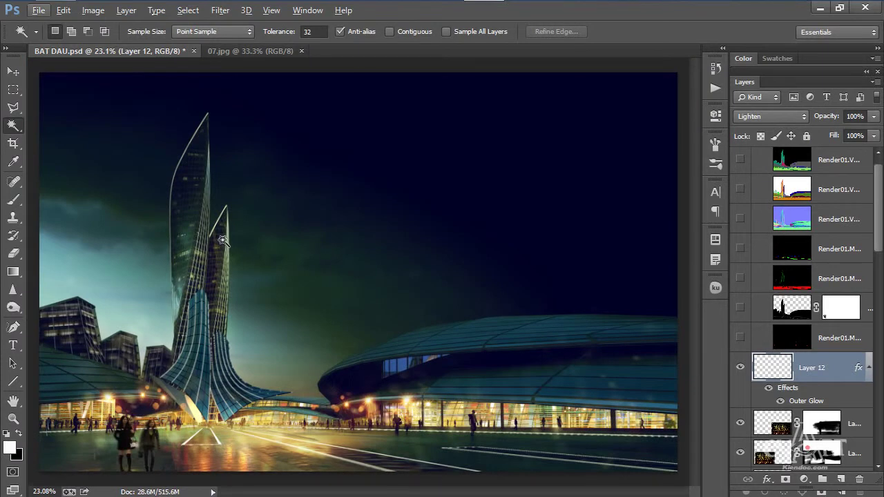
scroll(228, 277, "down", 1)
scroll(233, 295, "up", 2)
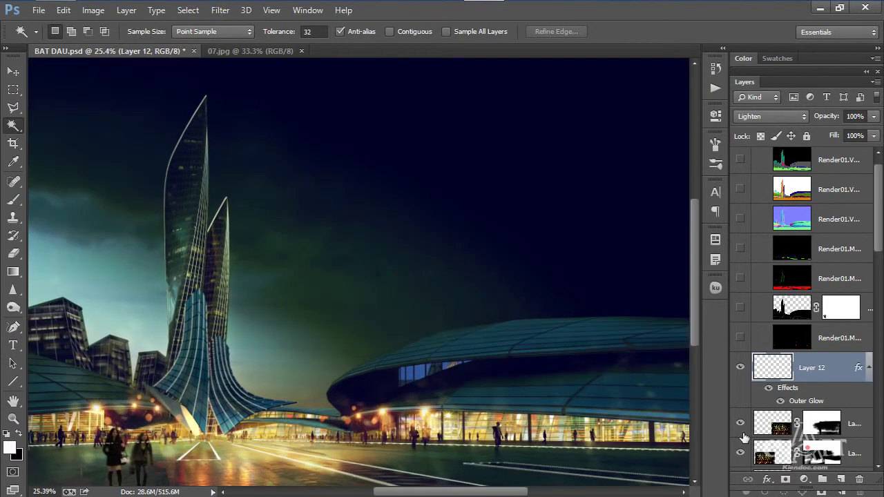
left_click(834, 281)
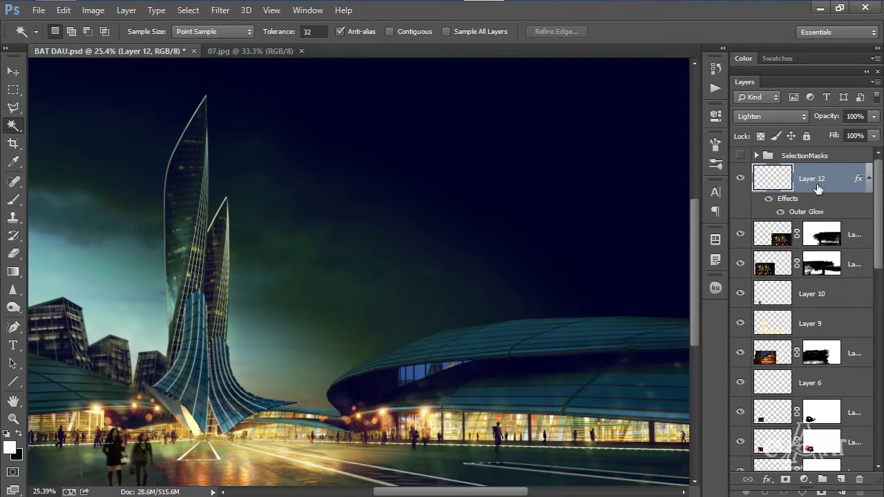
left_click_drag(818, 189, 857, 308)
key("ctrl+shift+alt+e")
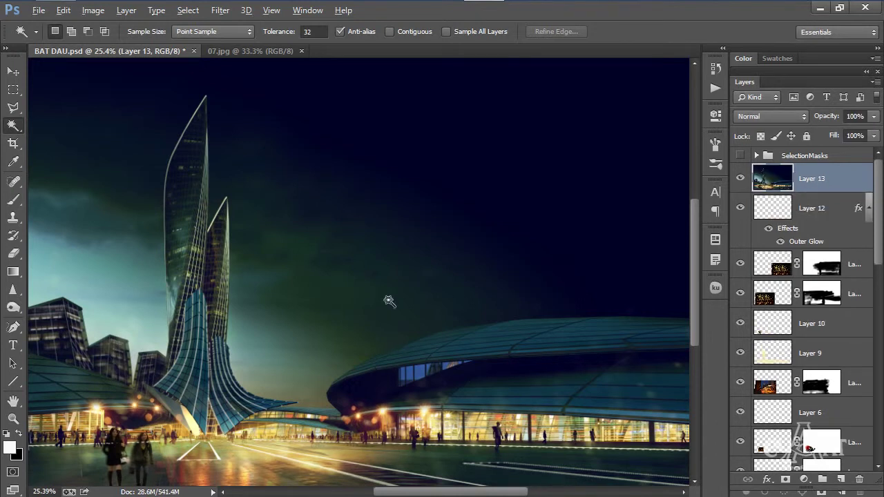
Add a Hue/Saturation adjustment layer above the merged Layer 13
scroll(389, 300, "down", 3)
scroll(398, 302, "up", 2)
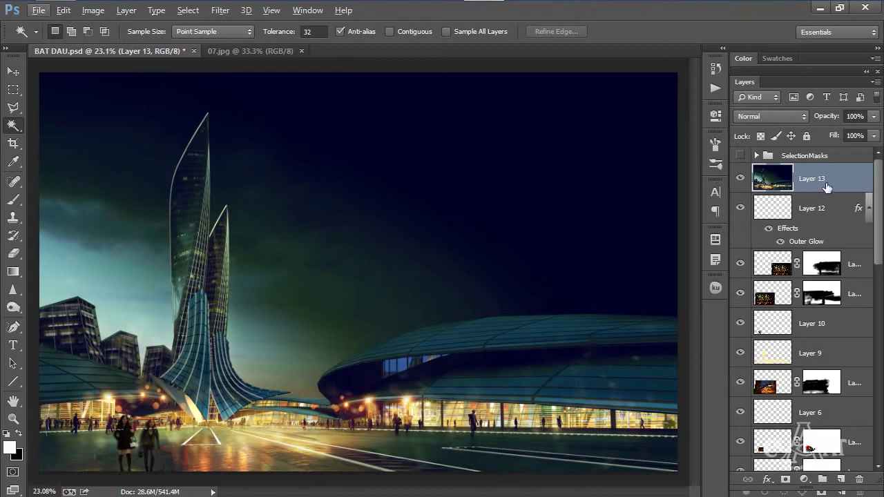
left_click(302, 11)
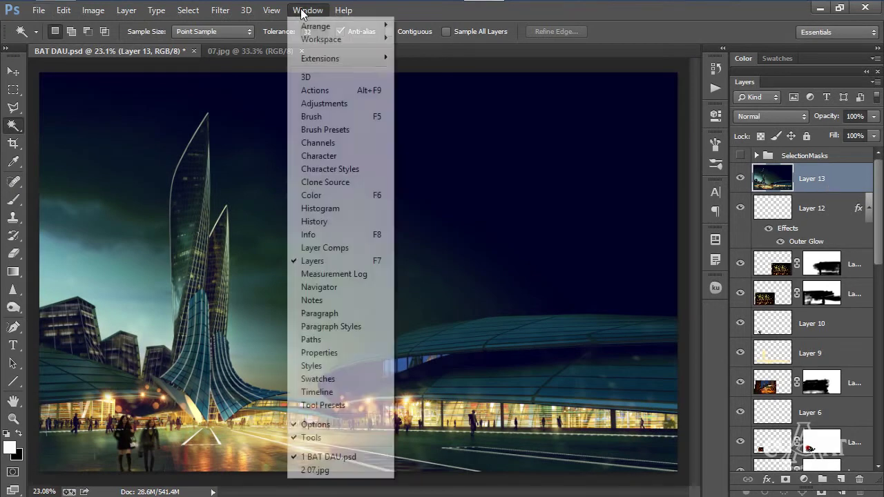
left_click(328, 104)
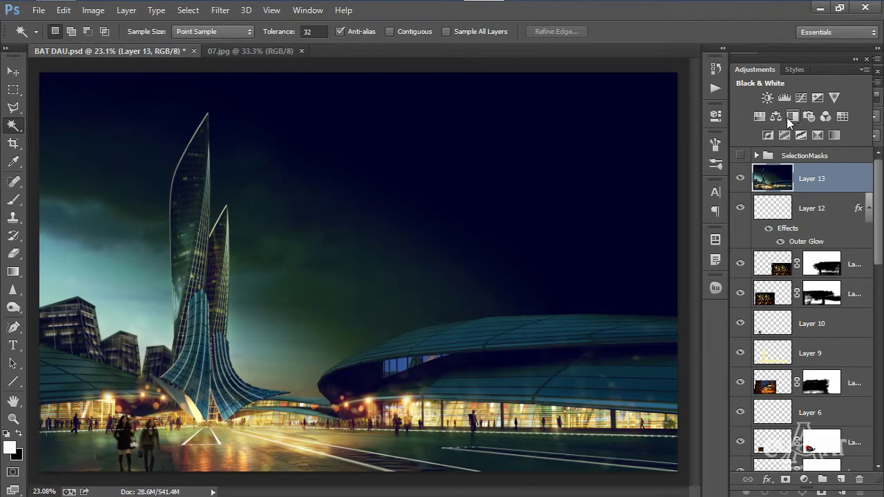
left_click(759, 117)
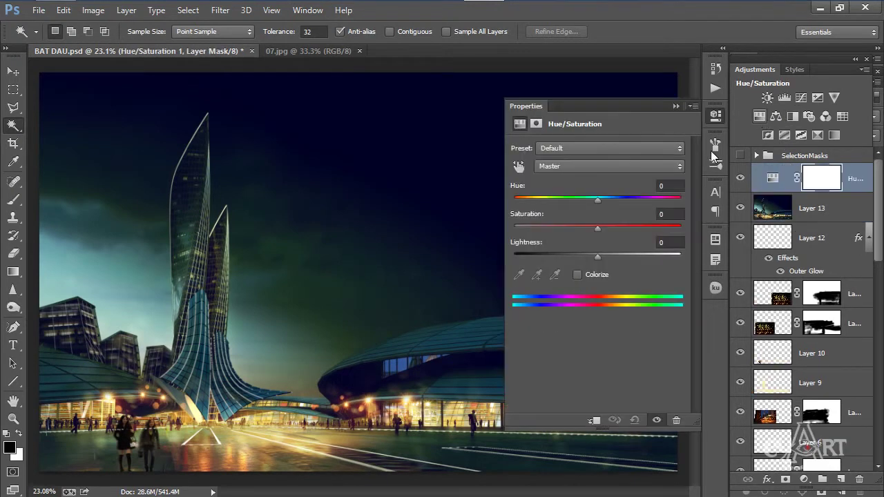
Set the Hue/Saturation adjustment's Hue to 0 and Lightness to -17 to darken the whole image
left_click_drag(600, 201, 615, 216)
left_click(665, 185)
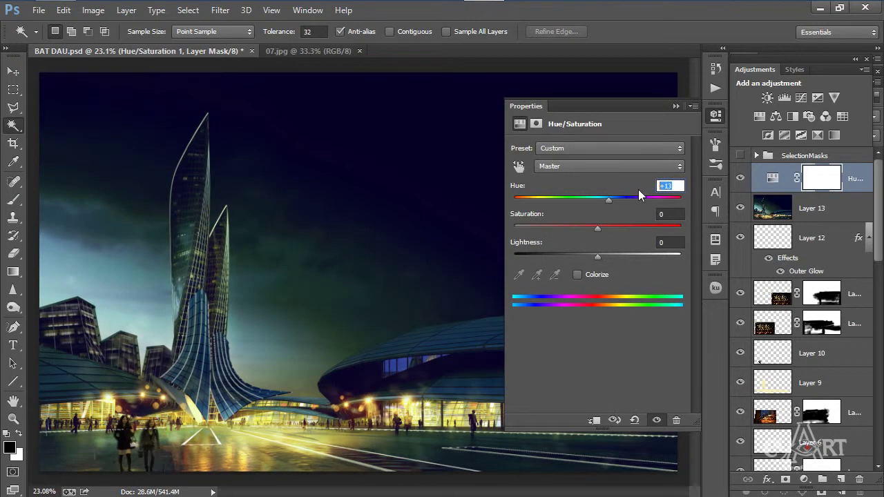
type("0")
mouse_move(597, 257)
left_mouse_down()
mouse_move(613, 255)
mouse_move(577, 255)
mouse_move(587, 250)
left_mouse_up()
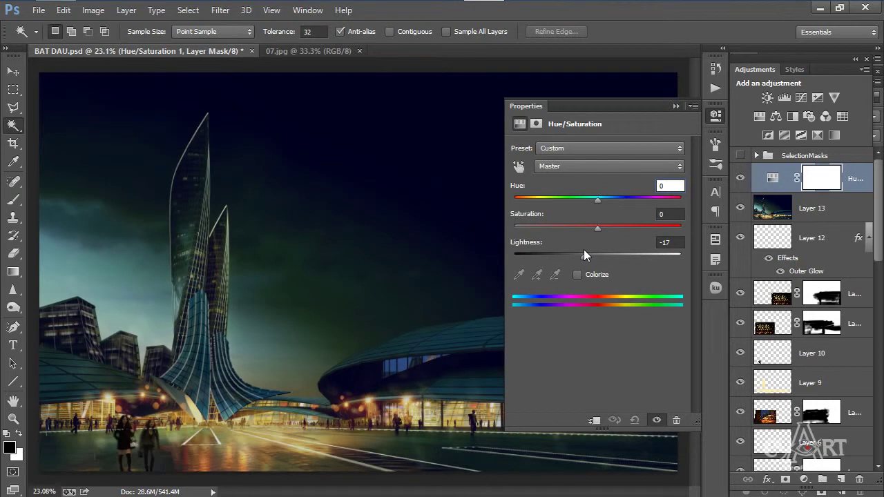
left_click(676, 105)
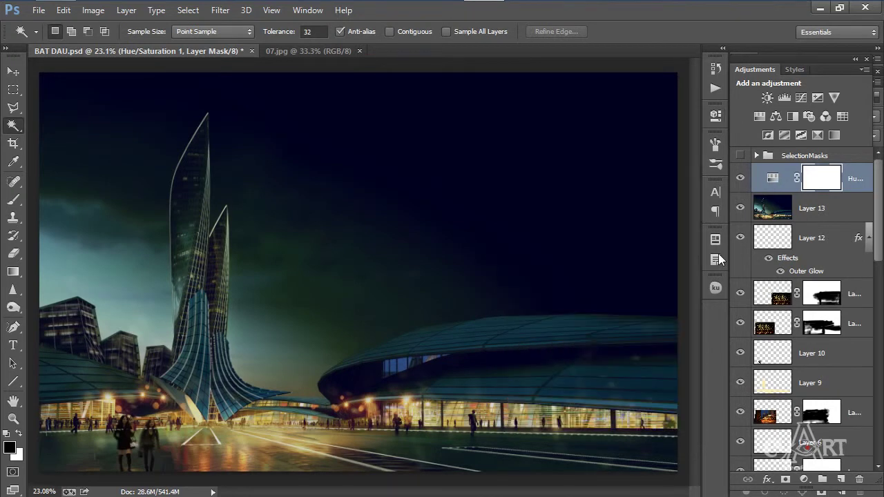
Flip the canvas horizontally to check the composition and return it to the original orientation
scroll(450, 250, "down", 1)
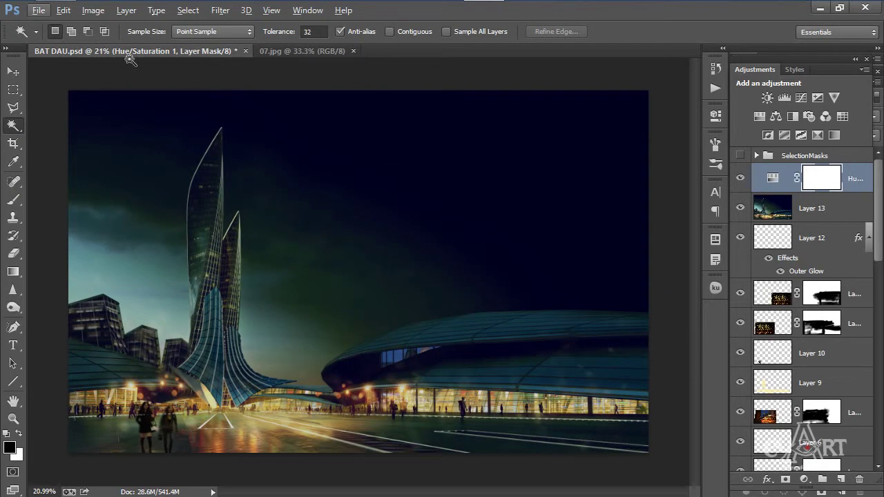
left_click(94, 10)
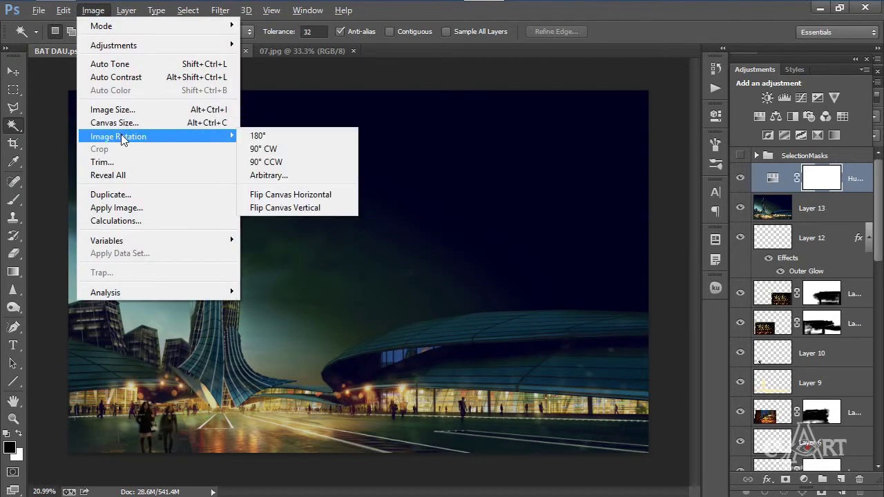
mouse_move(231, 140)
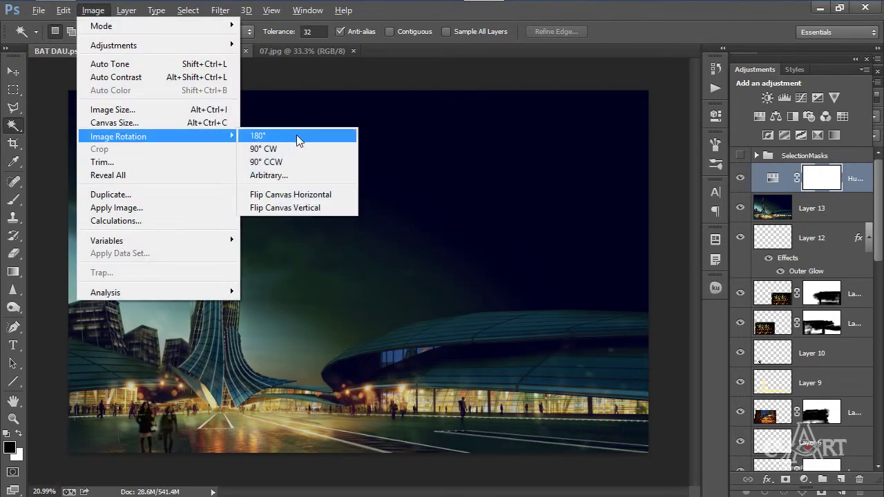
left_click(296, 195)
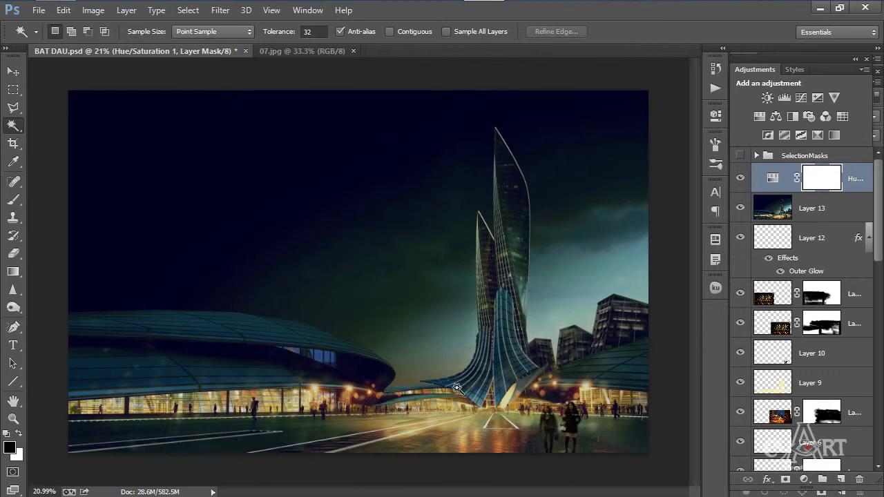
key("ctrl+shift+h")
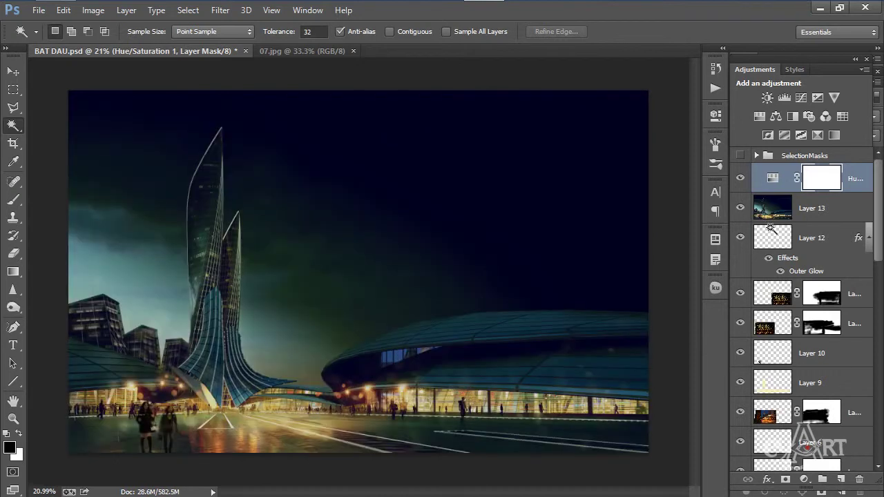